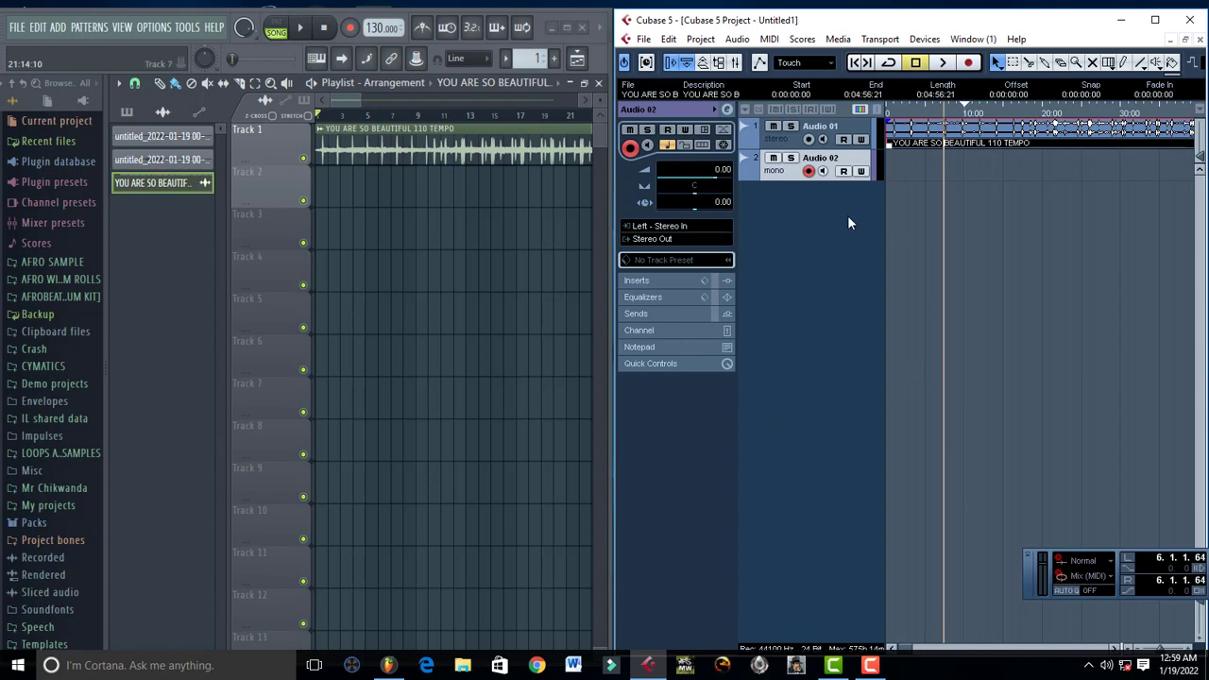
# Rewind to the project start and record a first short vocal take on Audio 02.
pyautogui.click(857, 63)
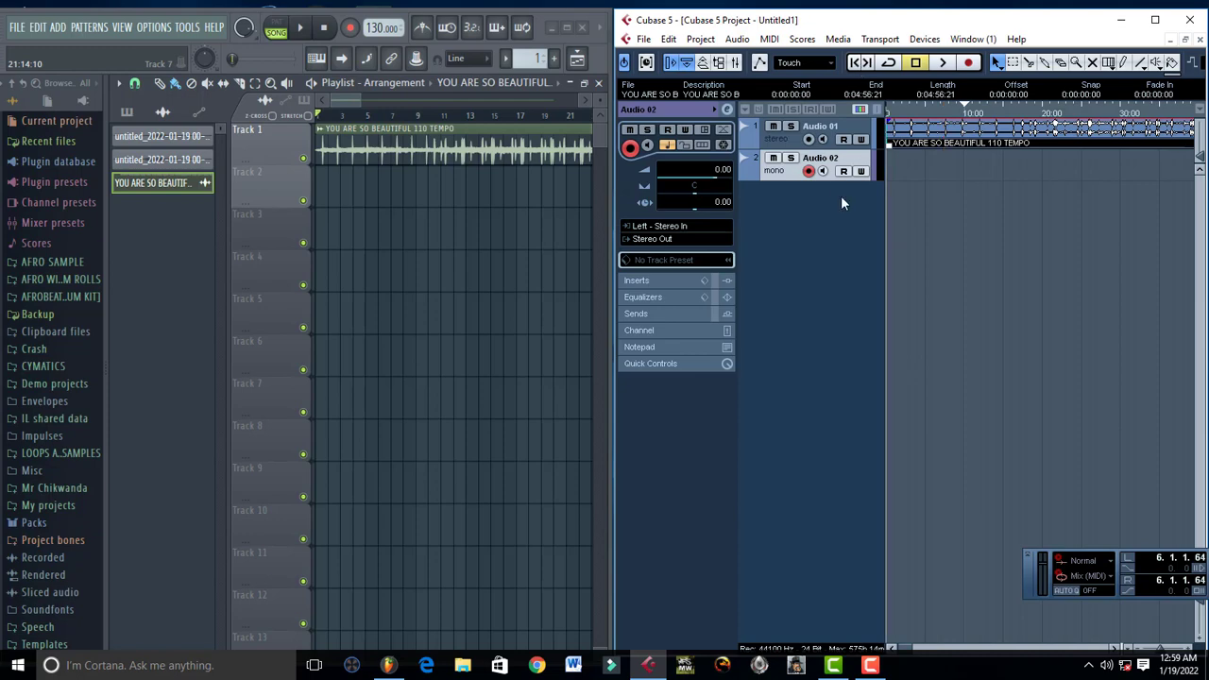
pyautogui.press('KP_Multiply')
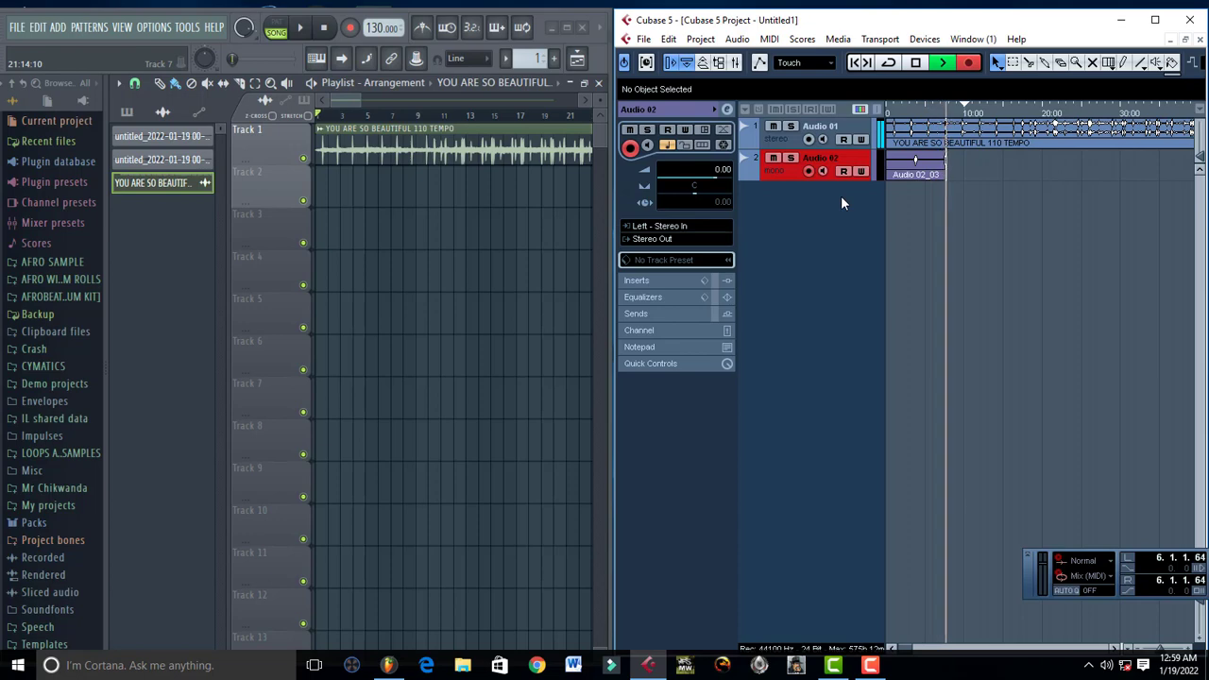
pyautogui.press('space')
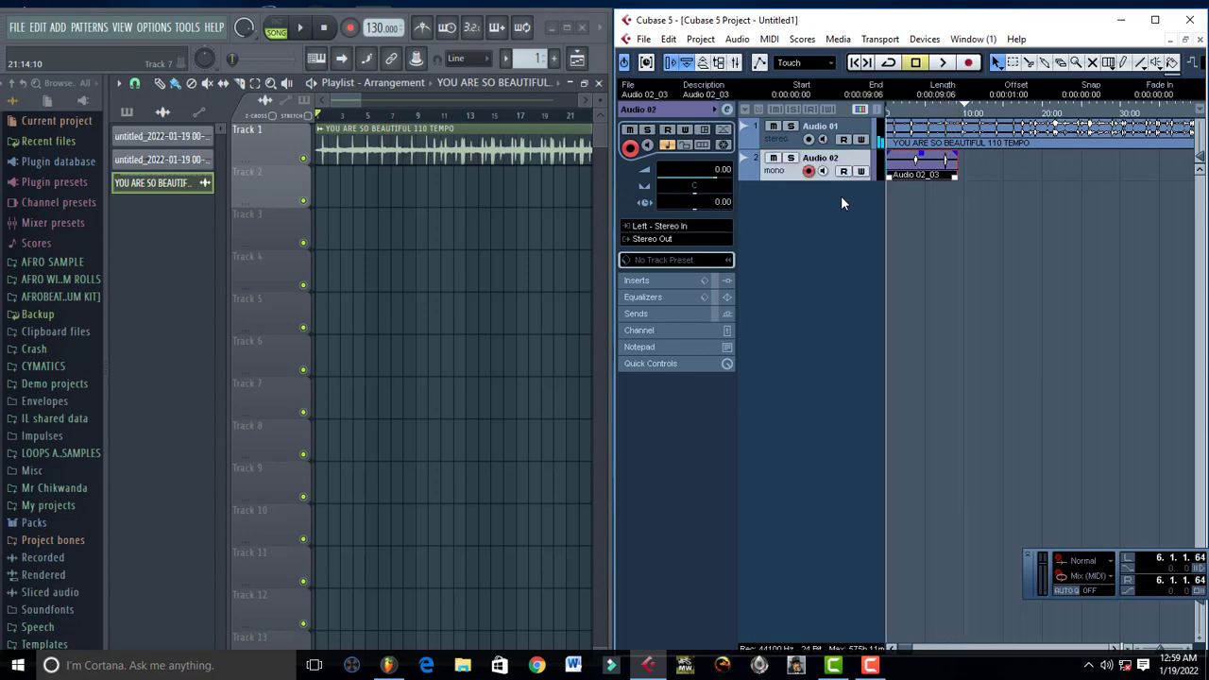
# Record a second take on Audio 02 and bring up the track list's add-track menu.
pyautogui.press('space')
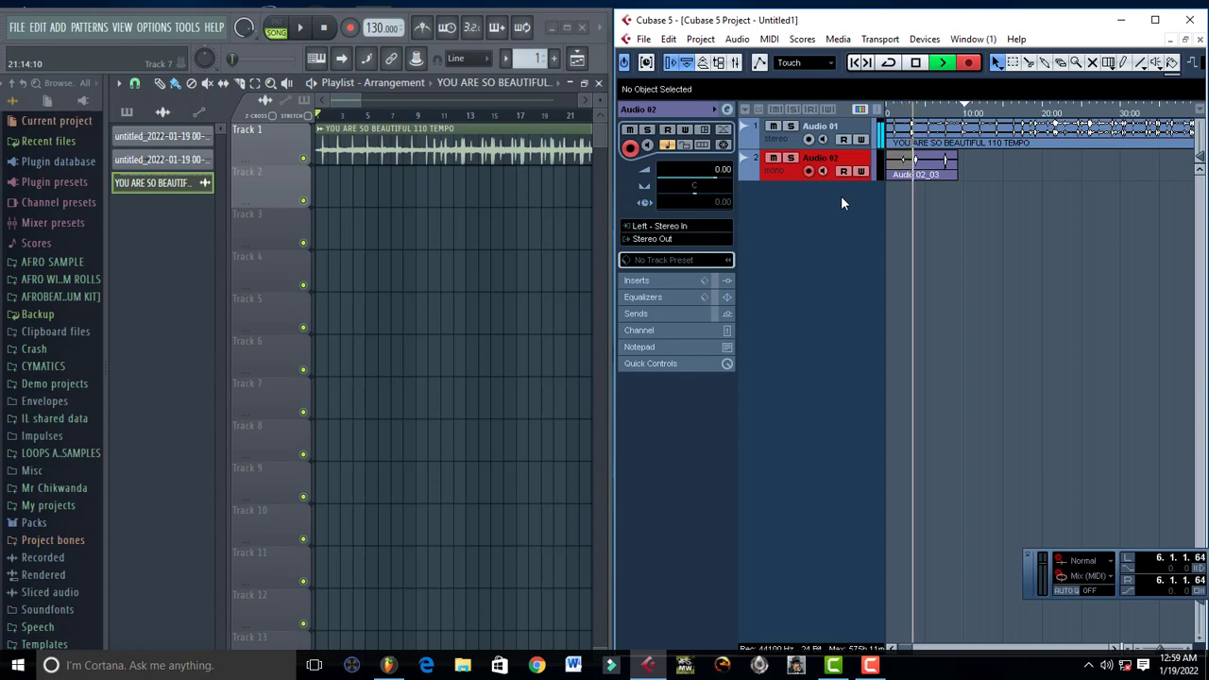
pyautogui.press('space')
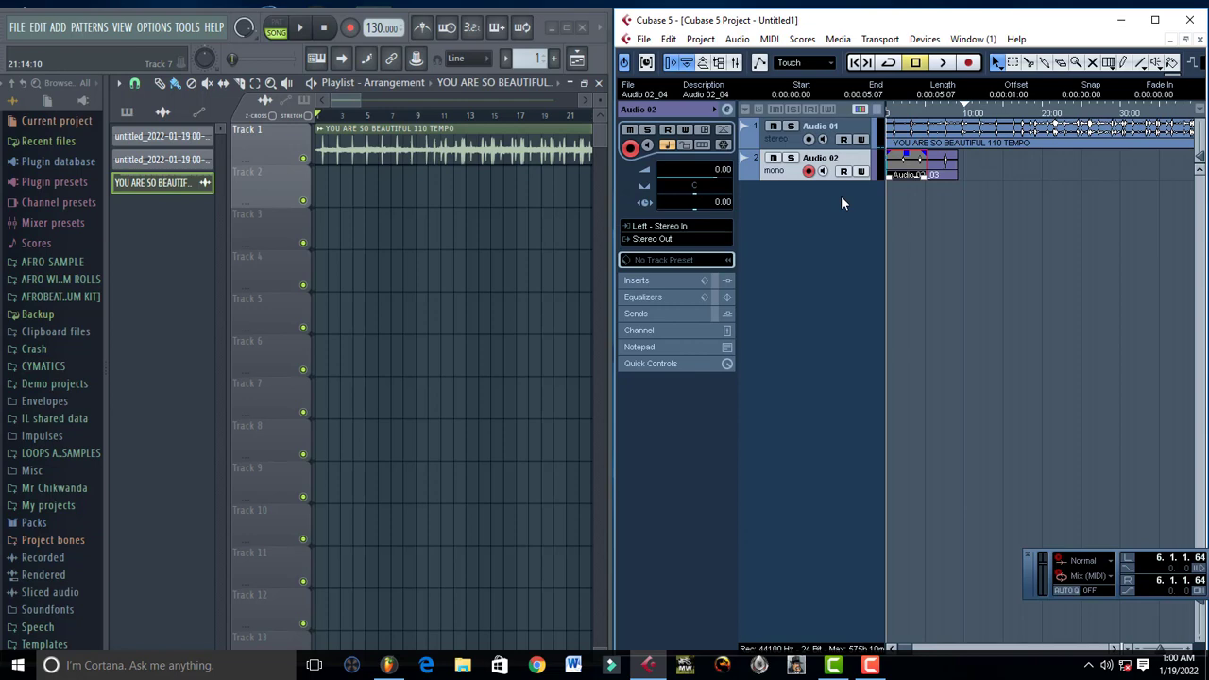
pyautogui.rightClick(840, 200)
# Add mono audio tracks Audio 03 and Audio 04 below Audio 02.
pyautogui.click(855, 204)
pyautogui.click(648, 400)
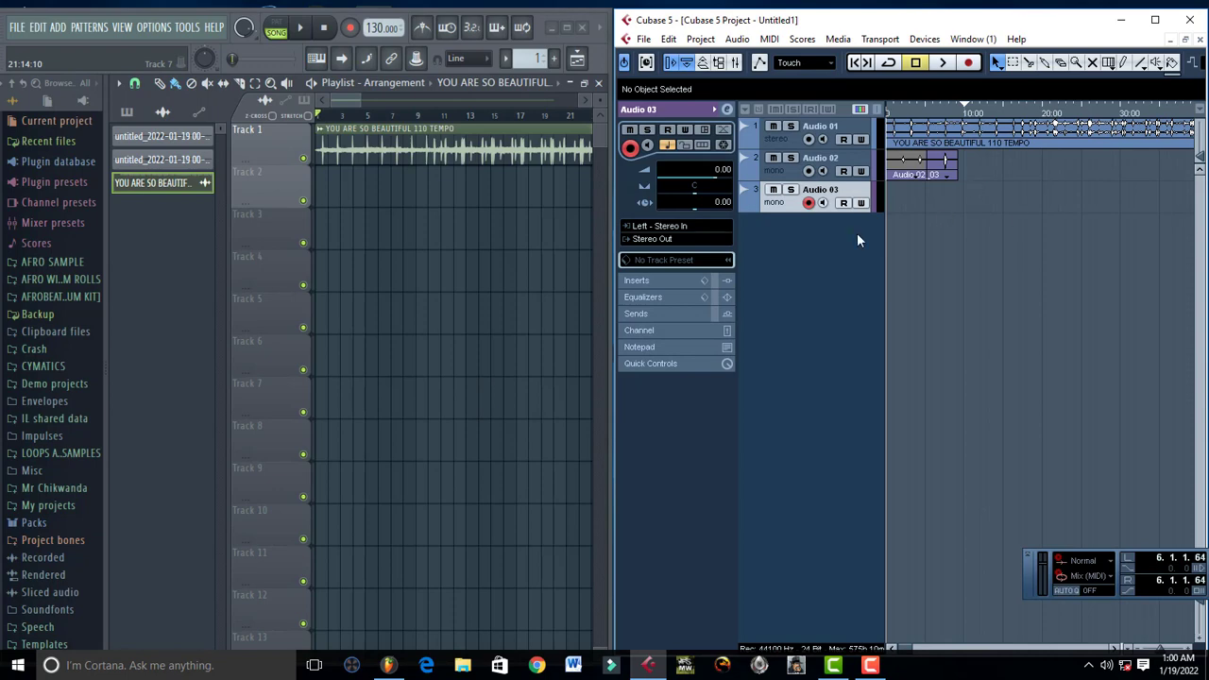
pyautogui.doubleClick(857, 240)
pyautogui.click(632, 402)
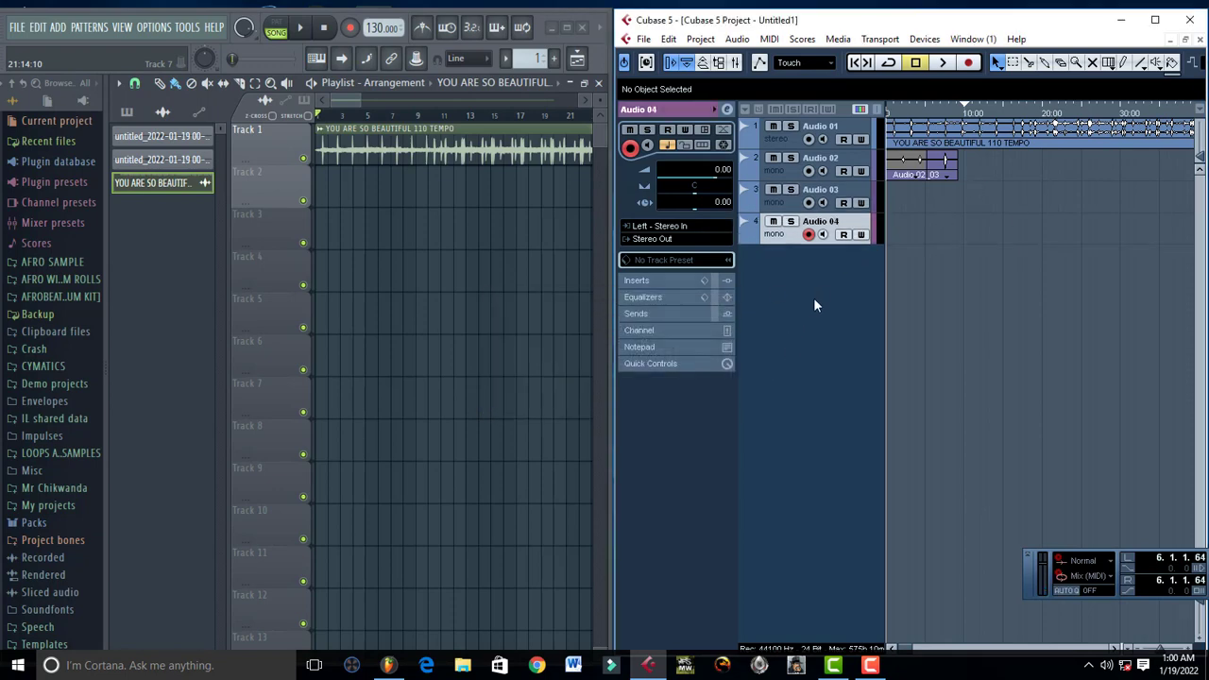
pyautogui.doubleClick(817, 292)
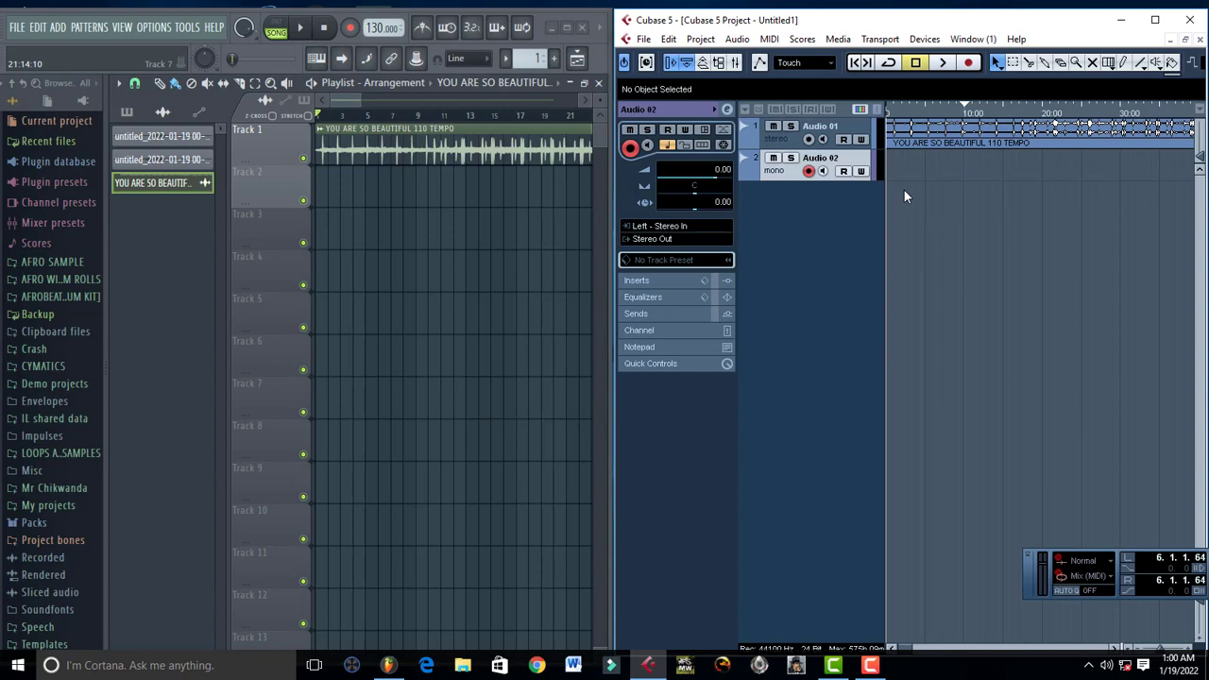
# Re-record the Audio 02 take, then add mono Audio 03 and start recording on it.
pyautogui.press('KP_Multiply')
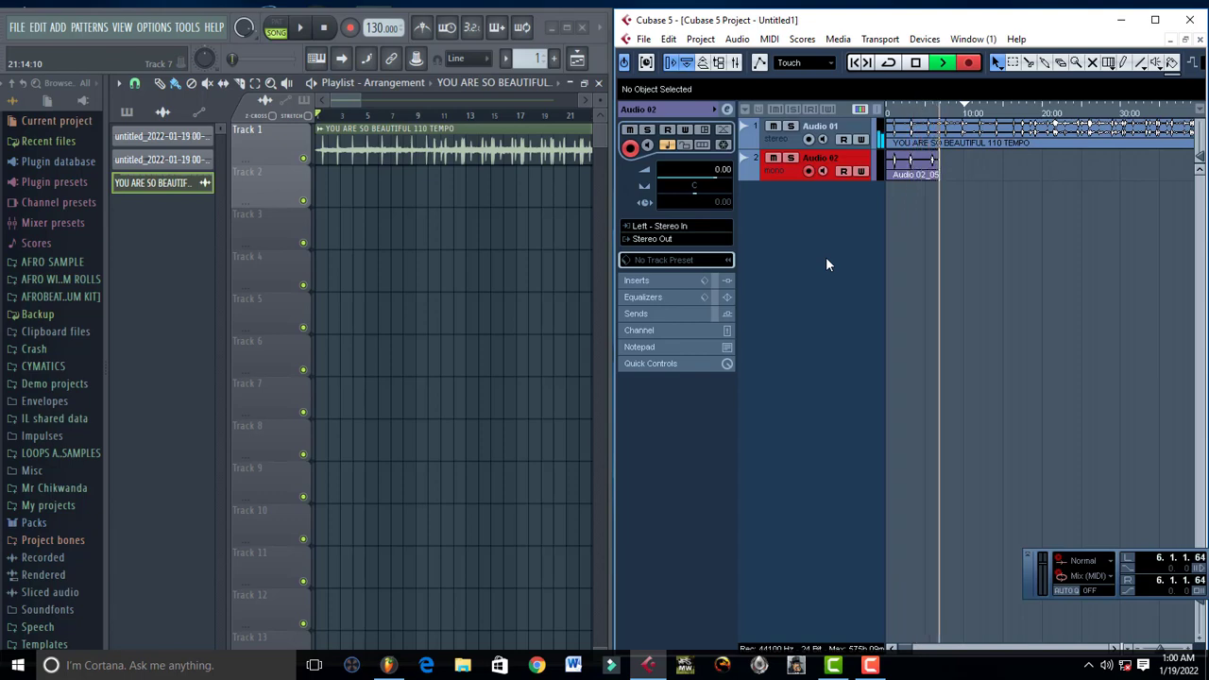
pyautogui.press('space')
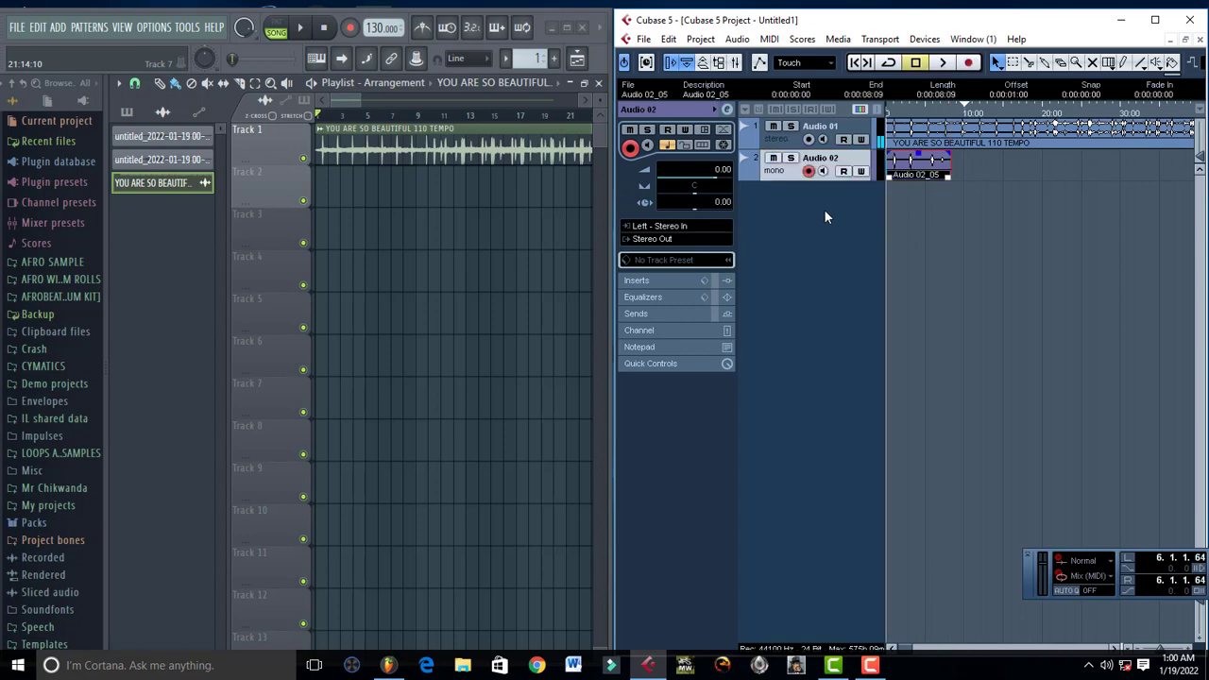
pyautogui.doubleClick(823, 209)
pyautogui.click(630, 401)
pyautogui.press('KP_Multiply')
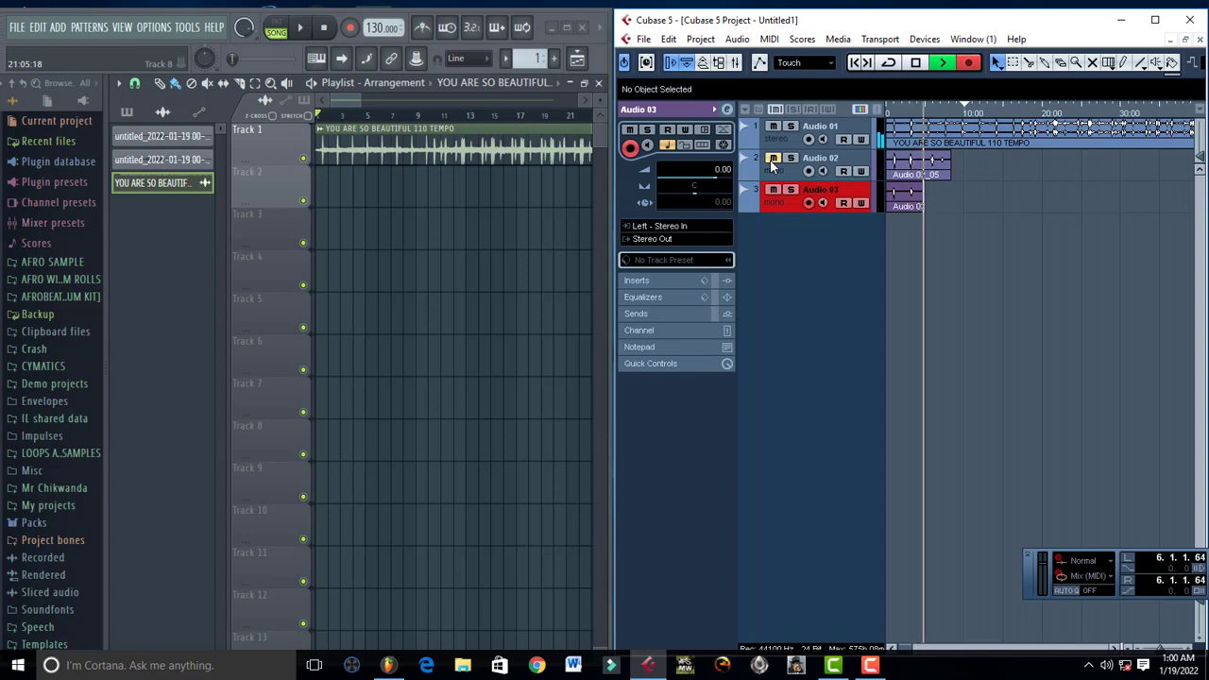
# Stop the Audio 03 take, add mono Audio 04, and record on it with Audio 03 muted.
pyautogui.press('space')
pyautogui.doubleClick(825, 246)
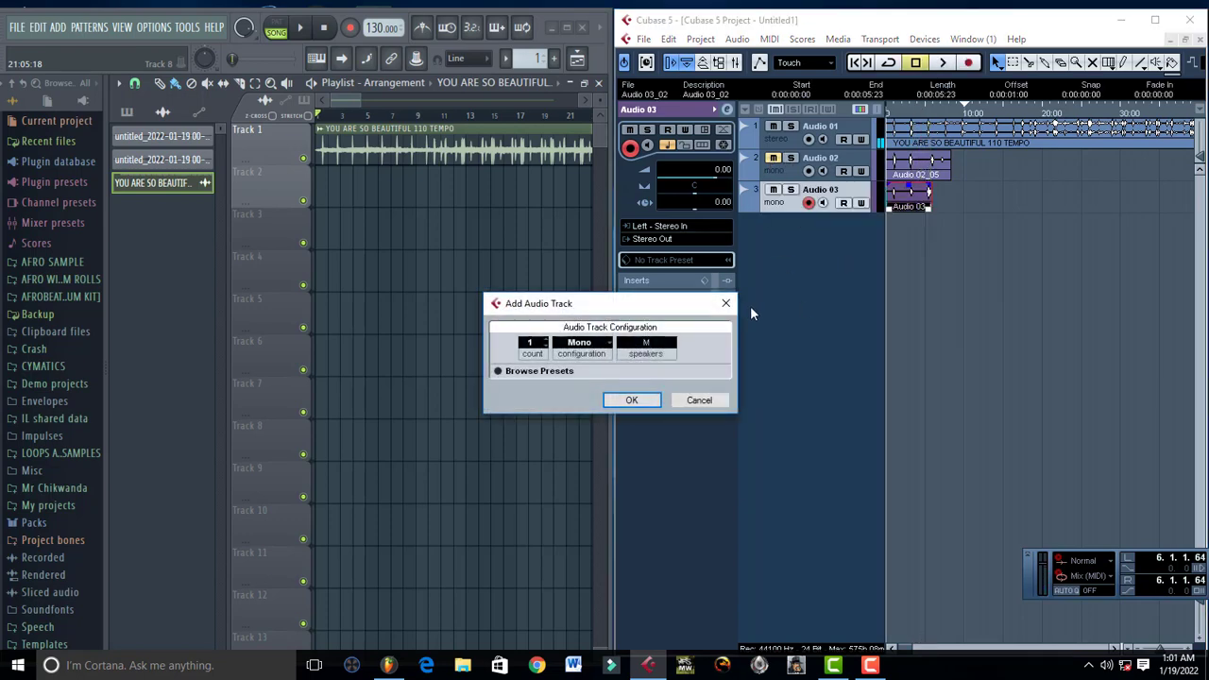
pyautogui.click(630, 401)
pyautogui.press('space')
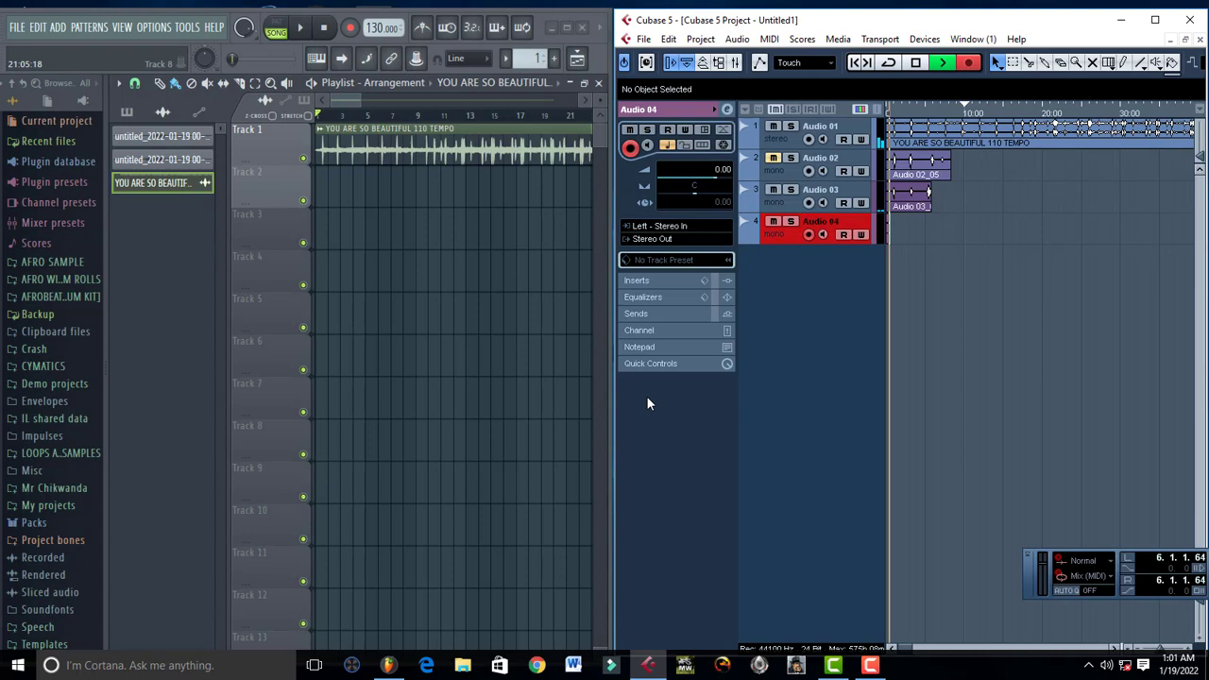
pyautogui.click(773, 191)
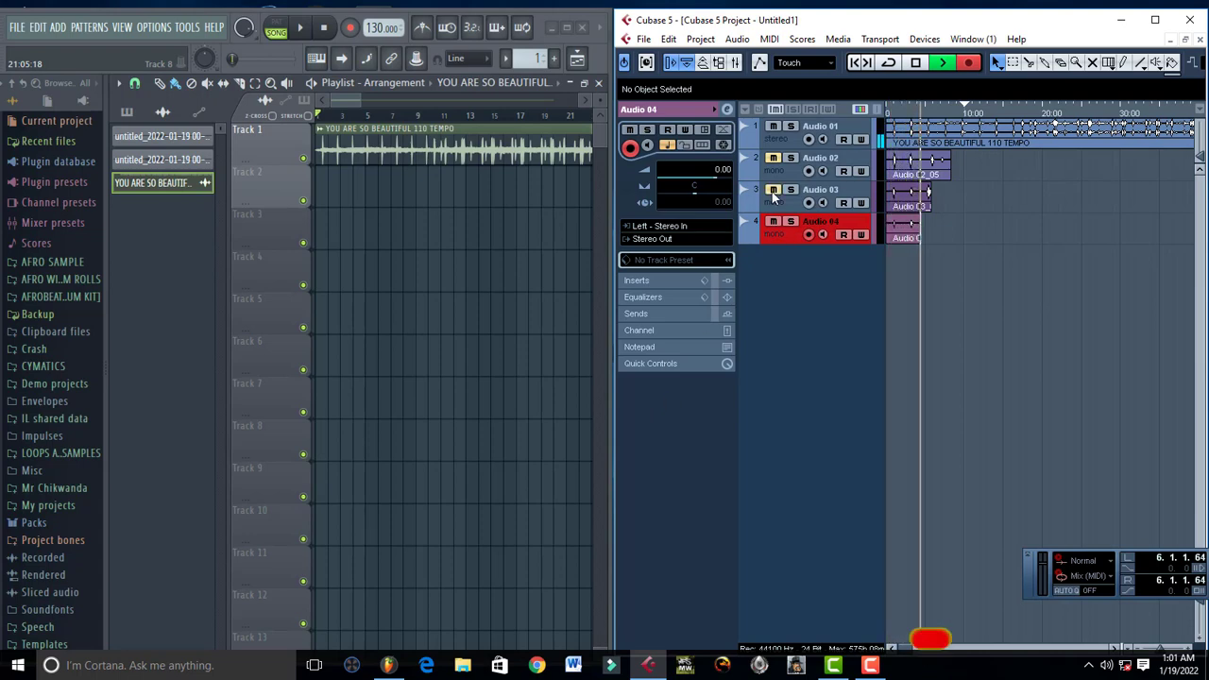
# Finish the Audio 04 take, add mono Audio 05, and record a take with Audio 04 muted.
pyautogui.press('space')
pyautogui.doubleClick(801, 275)
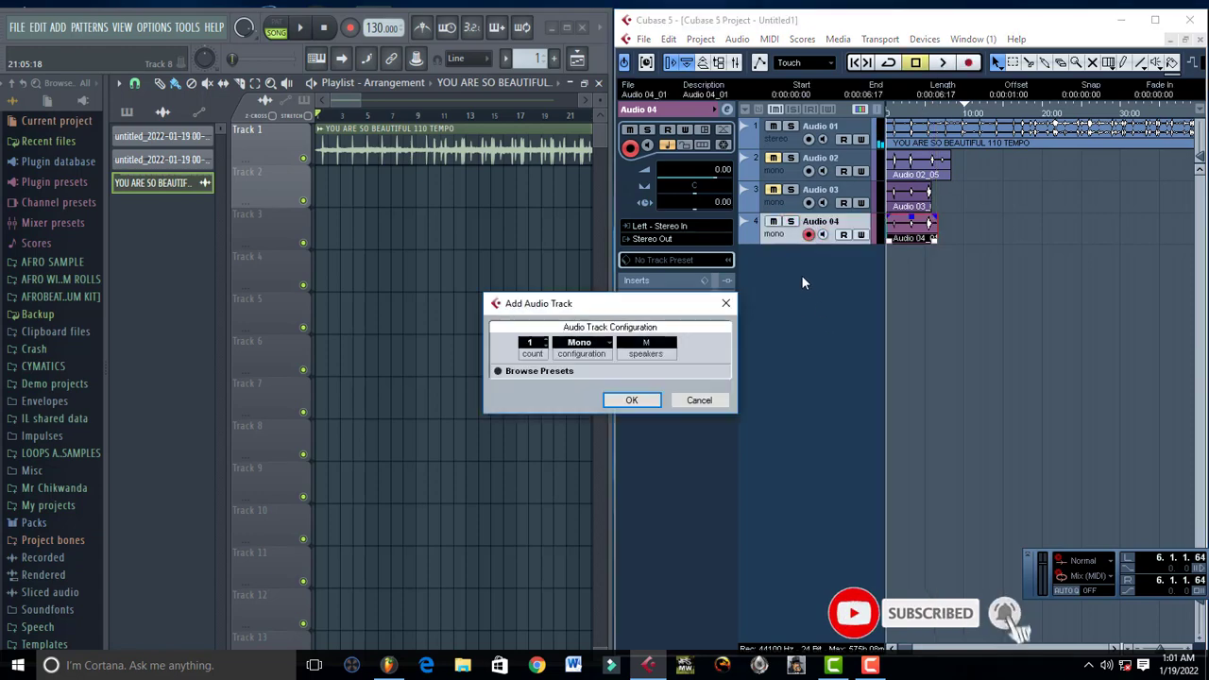
pyautogui.click(657, 401)
pyautogui.press('KP_Multiply')
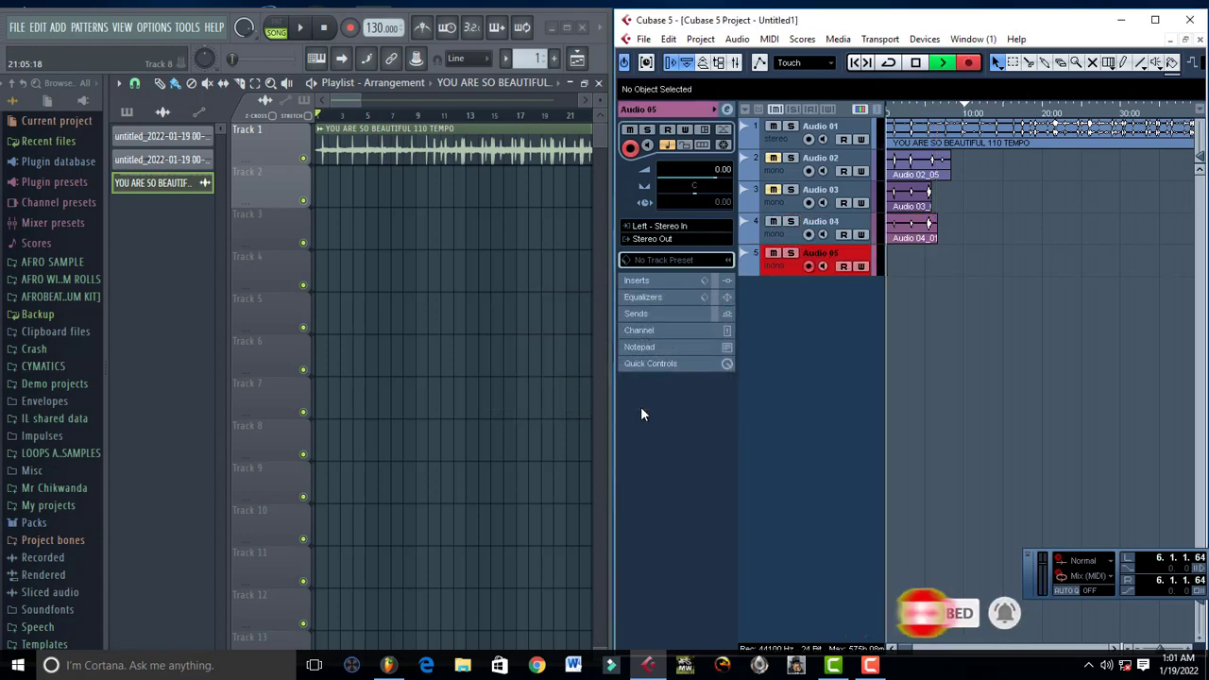
pyautogui.click(771, 221)
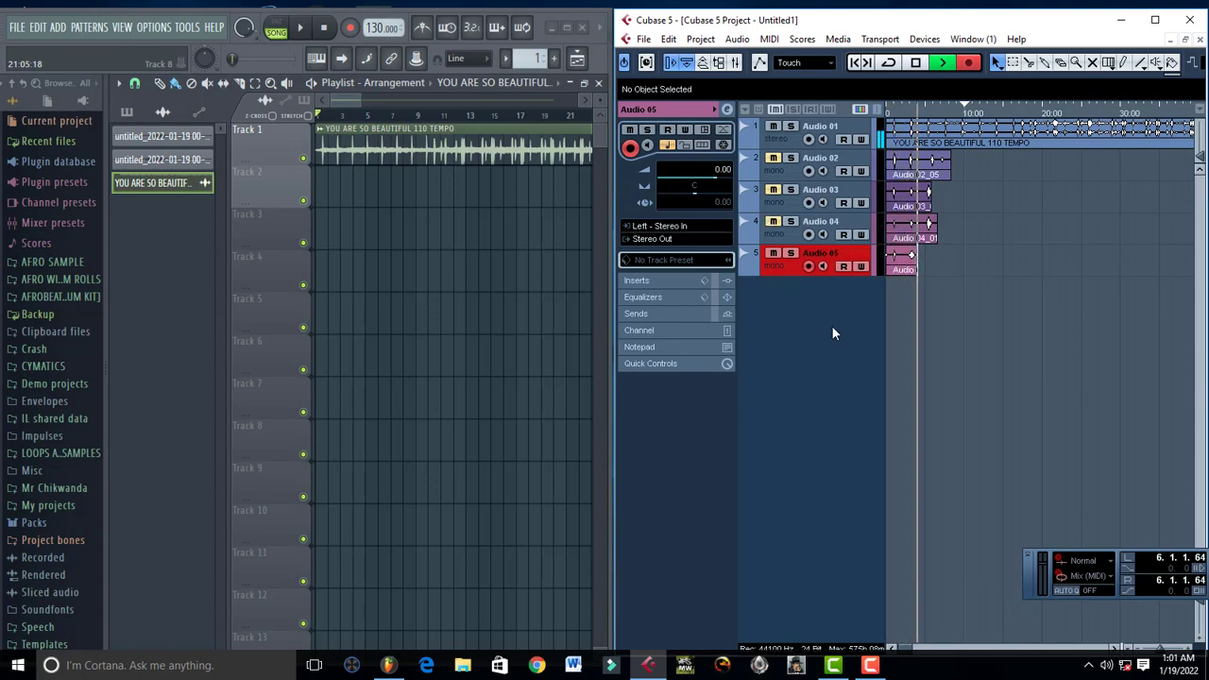
pyautogui.press('space')
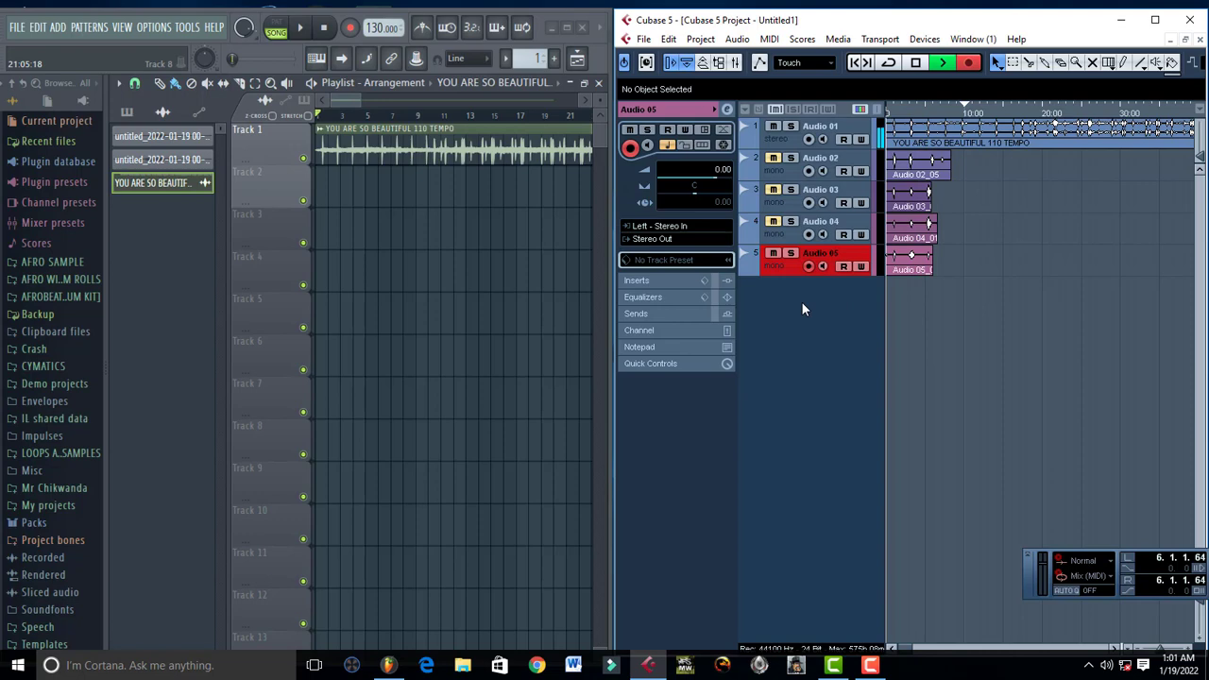
# Add Audio 06, record take Audio 06_01 on it, and add an empty Audio 07 below.
pyautogui.doubleClick(802, 302)
pyautogui.press('Return')
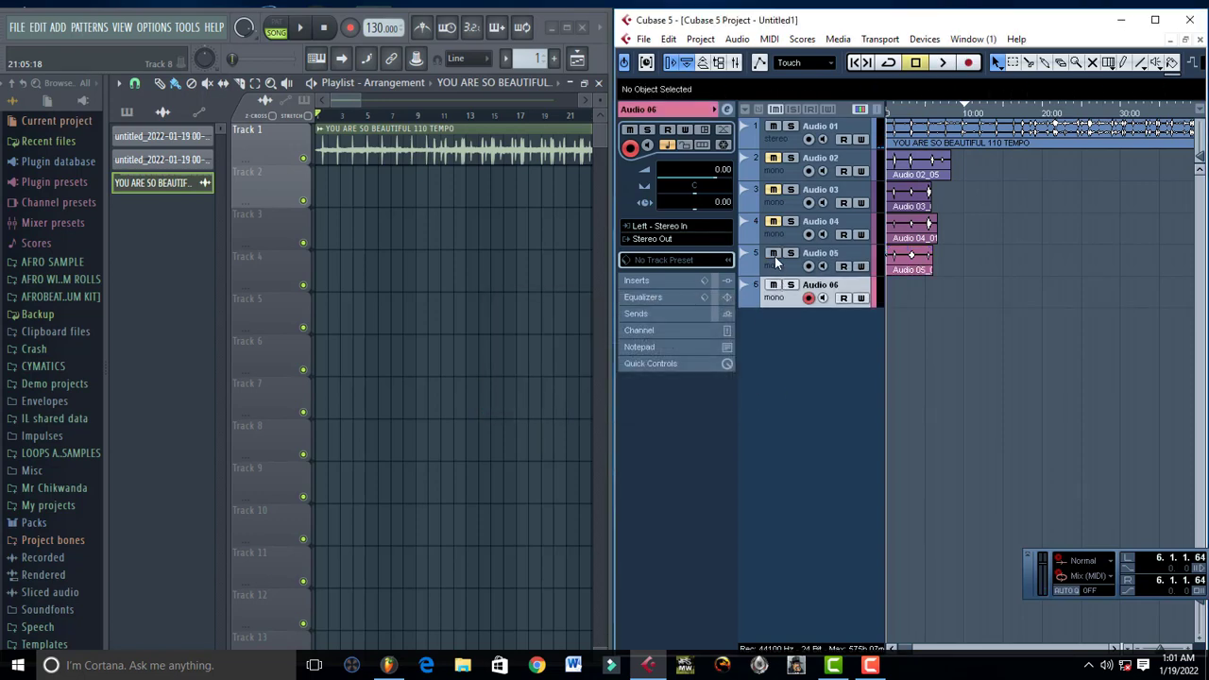
pyautogui.press('KP_Multiply')
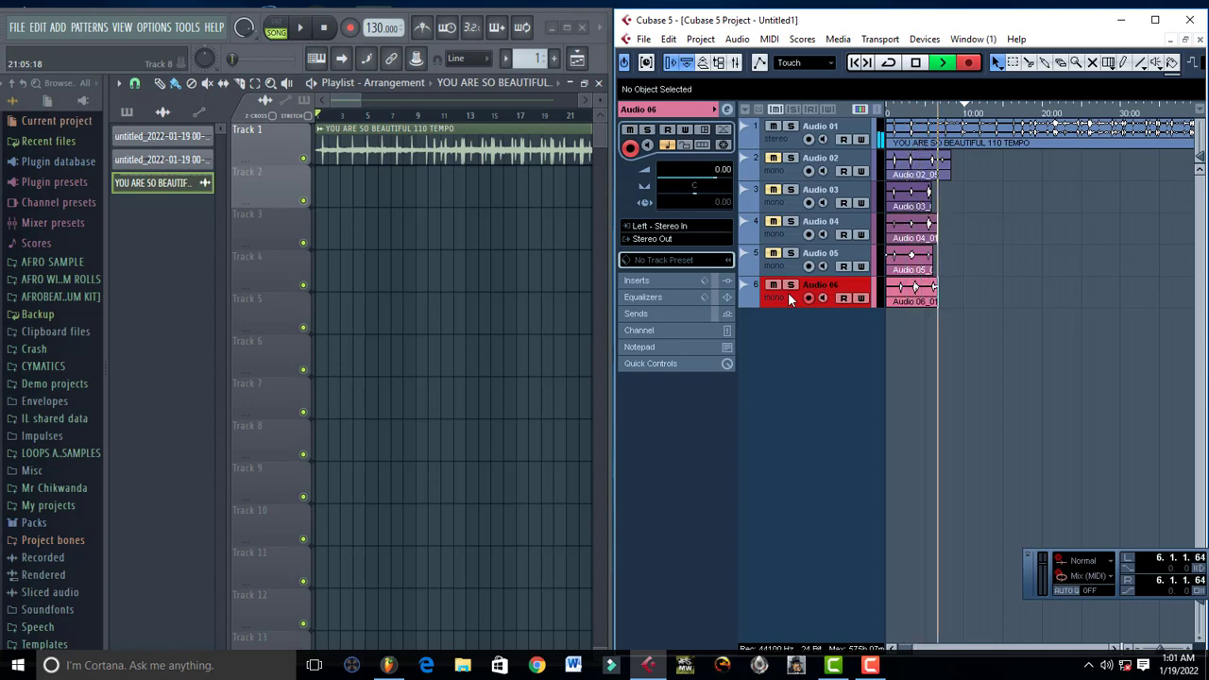
pyautogui.press('space')
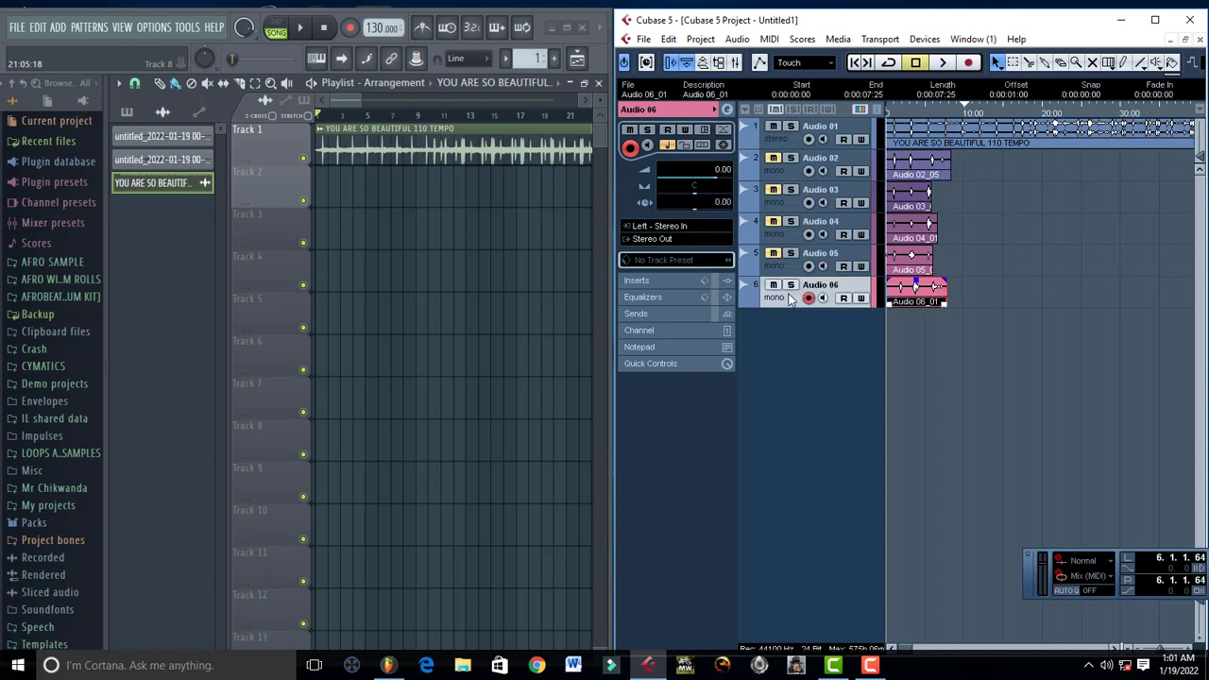
pyautogui.doubleClick(784, 403)
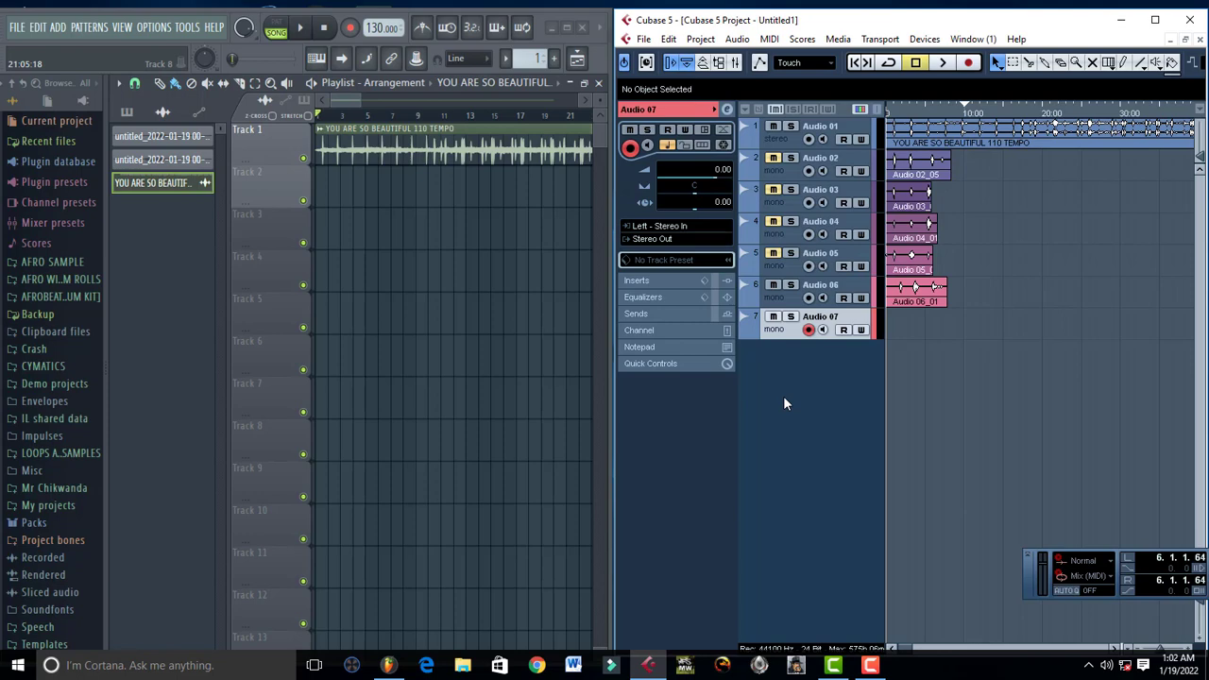
pyautogui.click(354, 42)
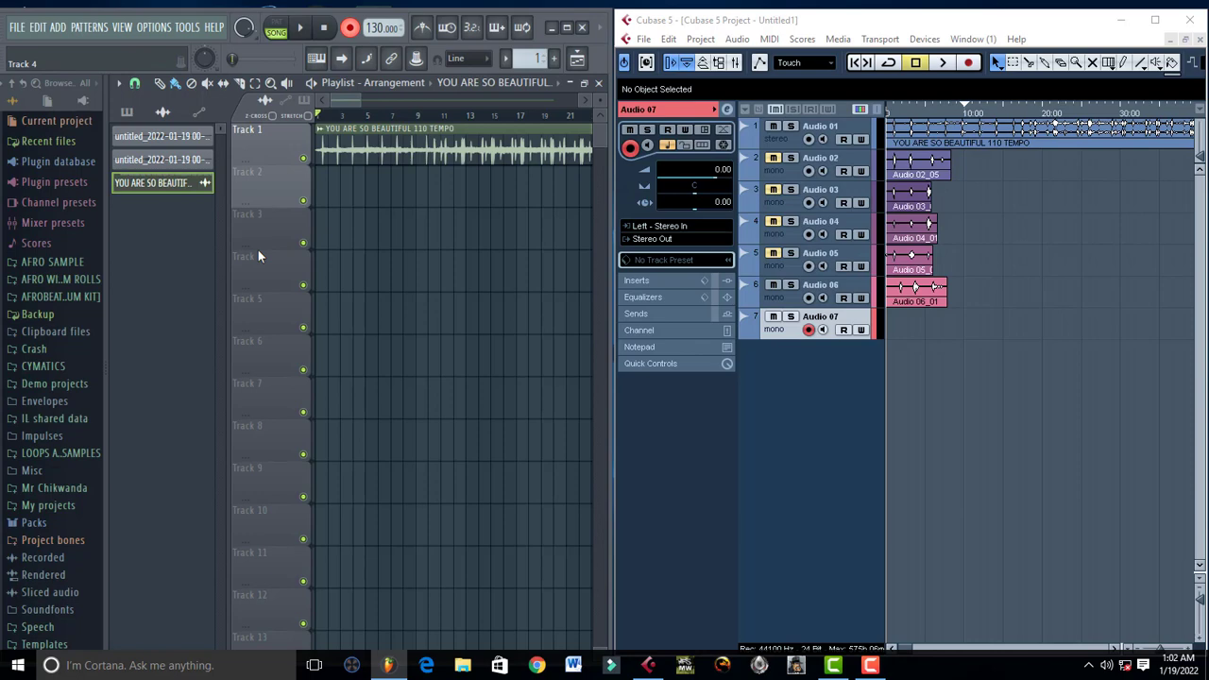
# Loop-record vocal takes onto Tracks 2–7, muting Tracks 2, 3, 4 and 6 as new takes land.
pyautogui.press('space')
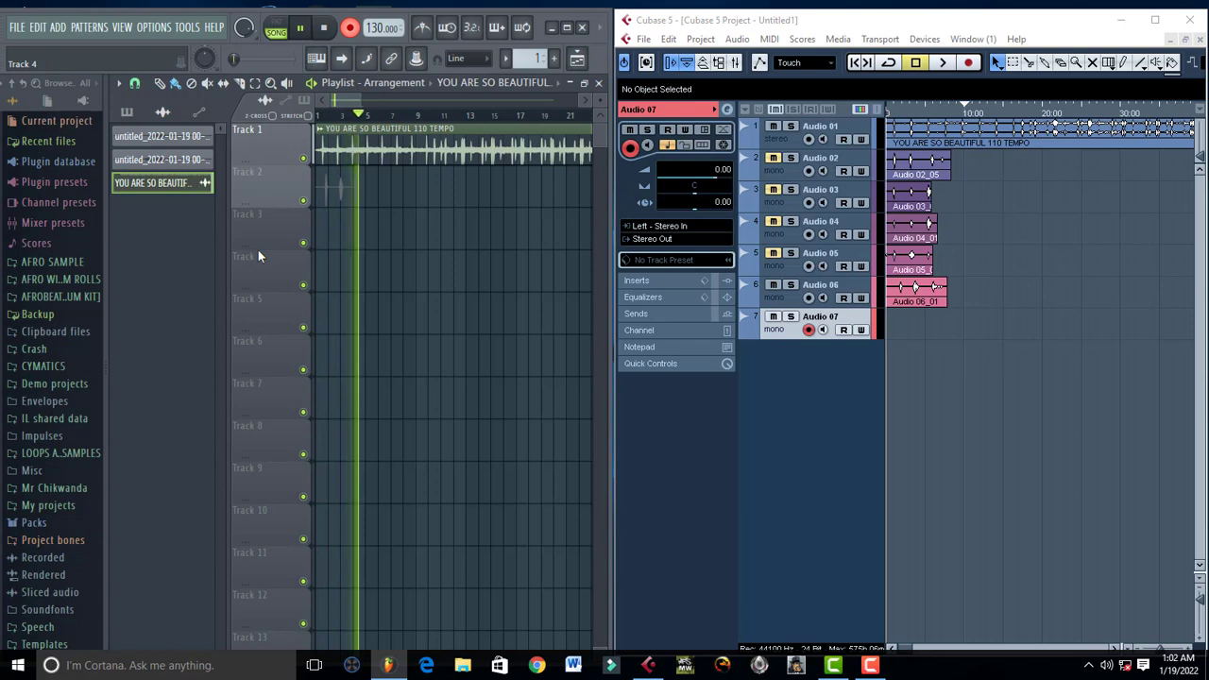
pyautogui.press('space')
pyautogui.press('space')
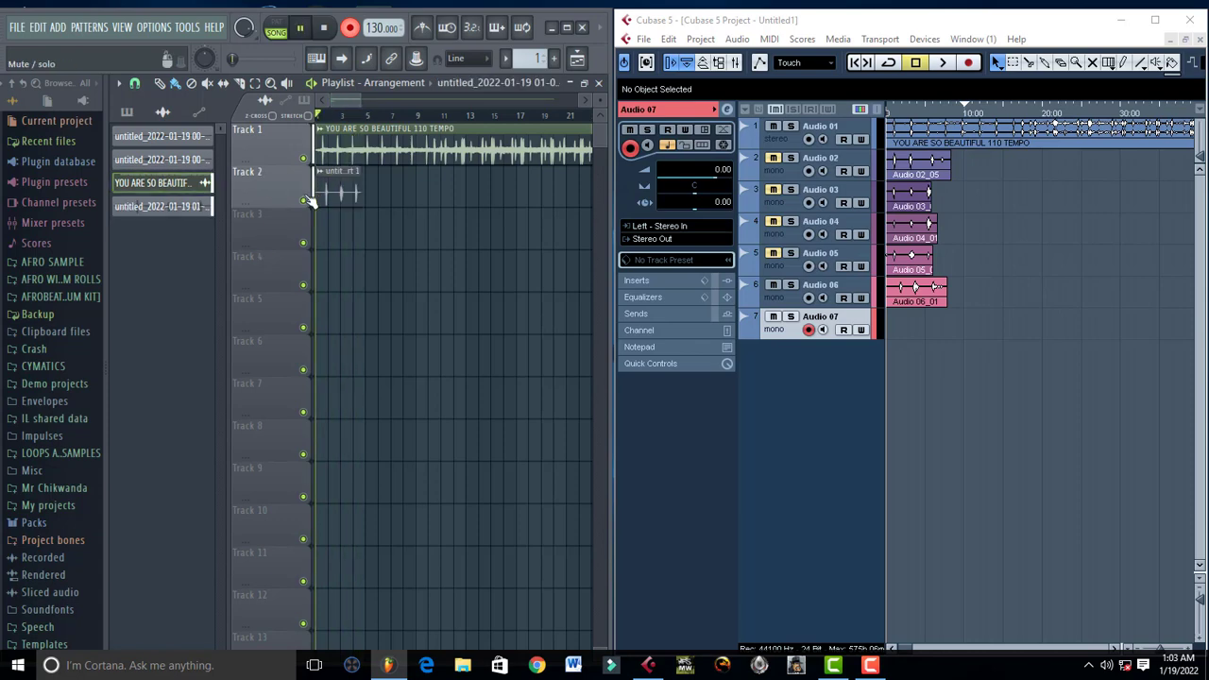
pyautogui.click(304, 200)
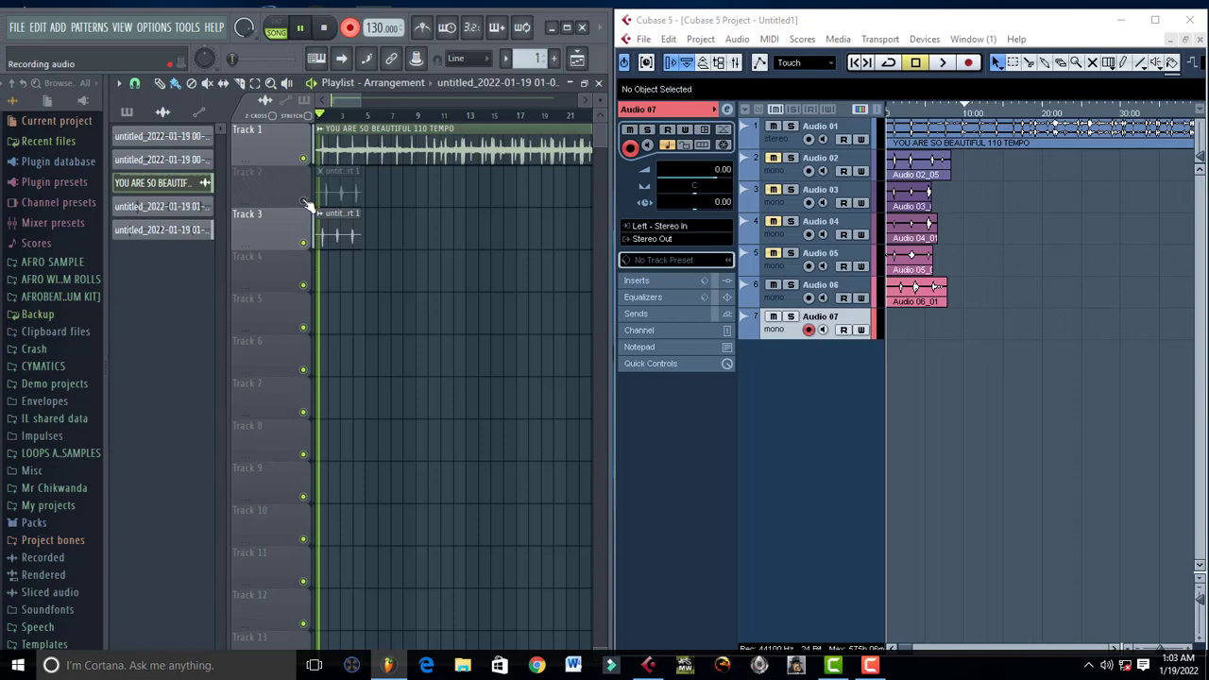
pyautogui.click(304, 245)
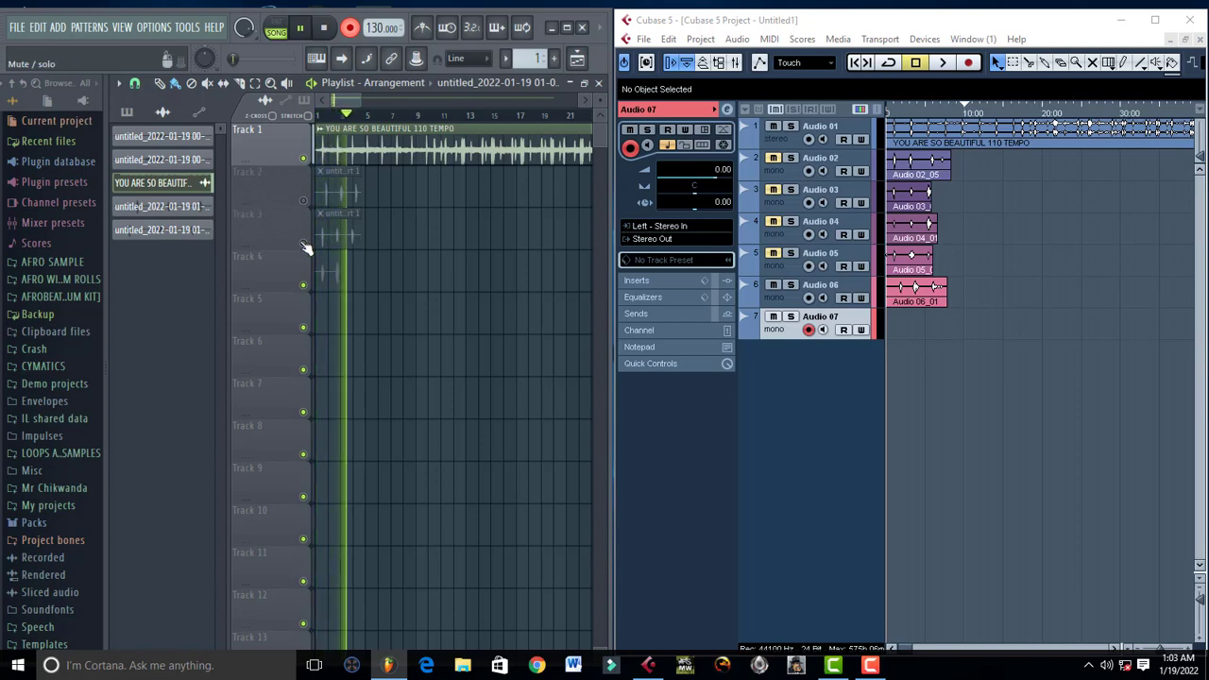
pyautogui.click(304, 287)
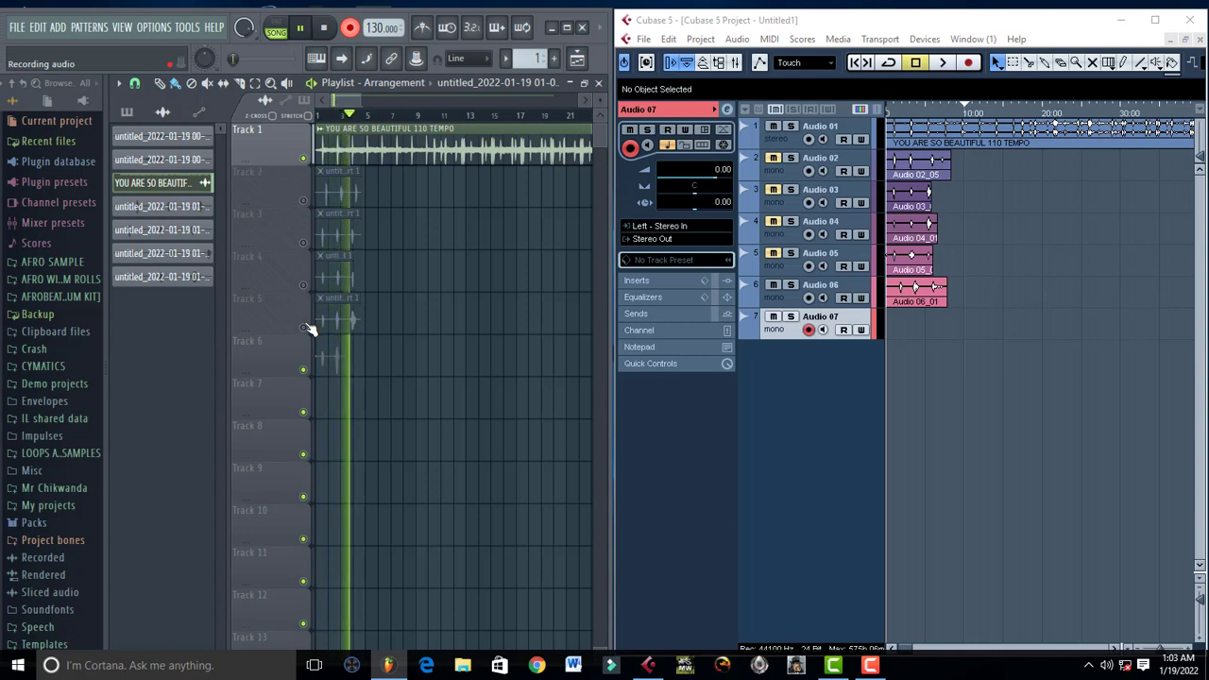
pyautogui.click(304, 370)
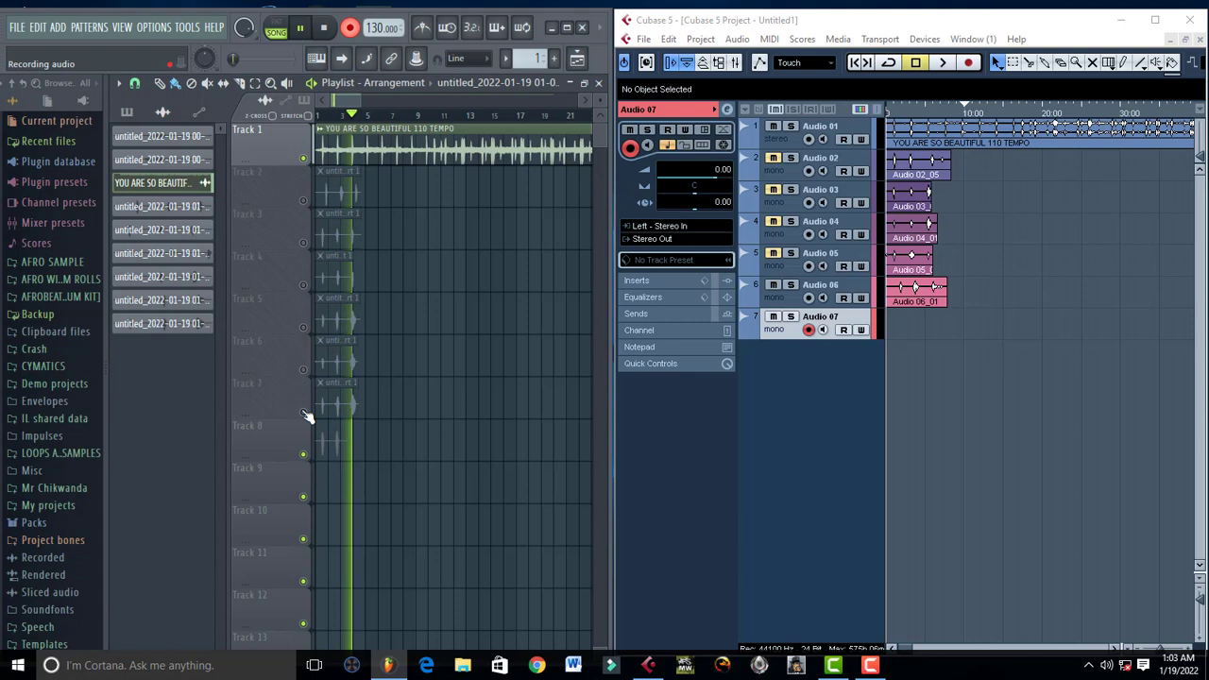
# Stop recording so the final vocal take lands on Track 8.
pyautogui.press('space')
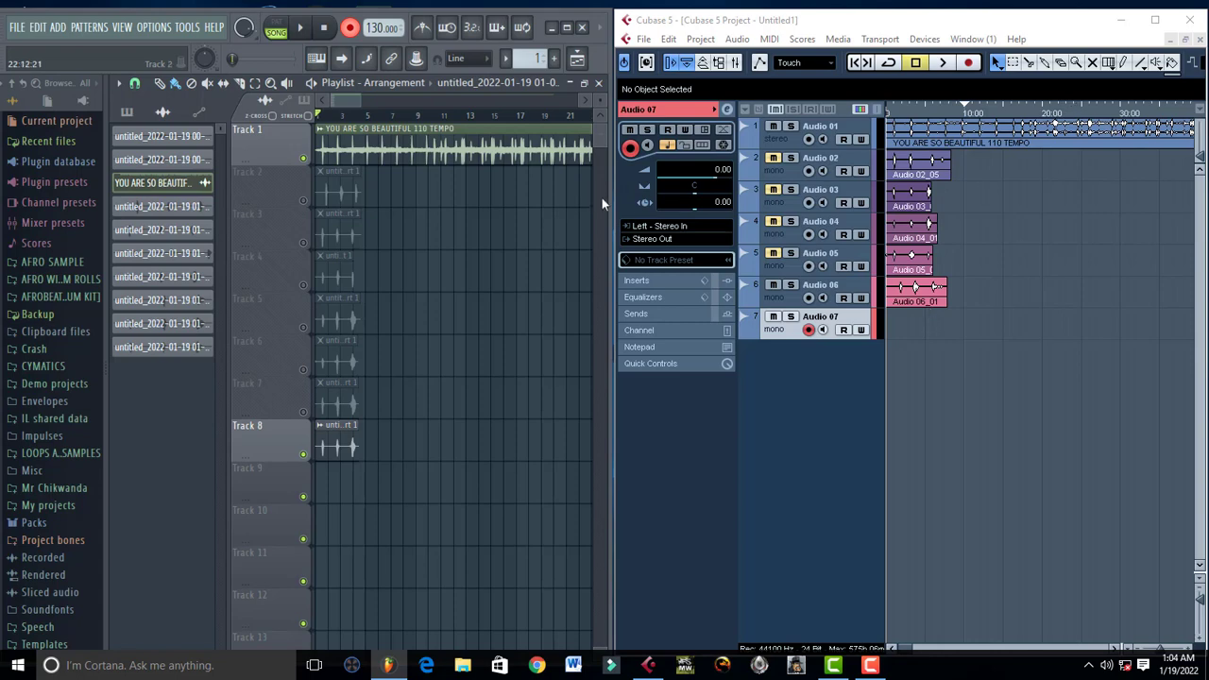
# Record two takes from bar 4, keeping one on Track 9 and dragging the other to Track 10.
pyautogui.click(356, 119)
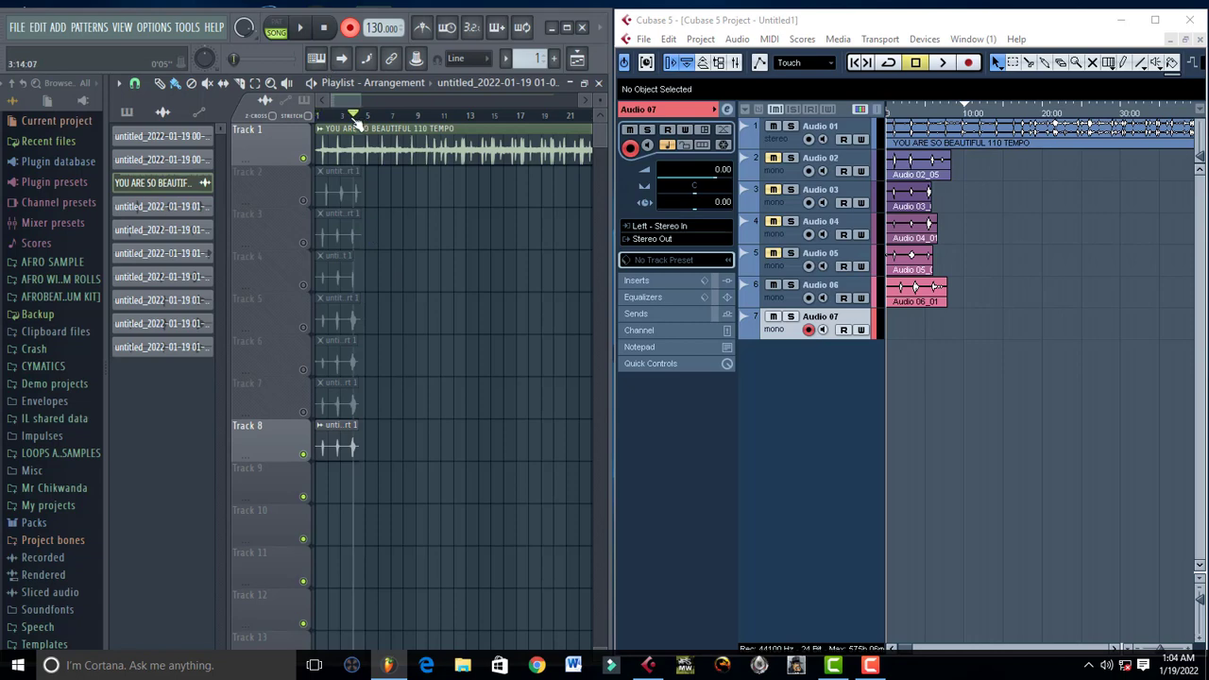
pyautogui.click(303, 461)
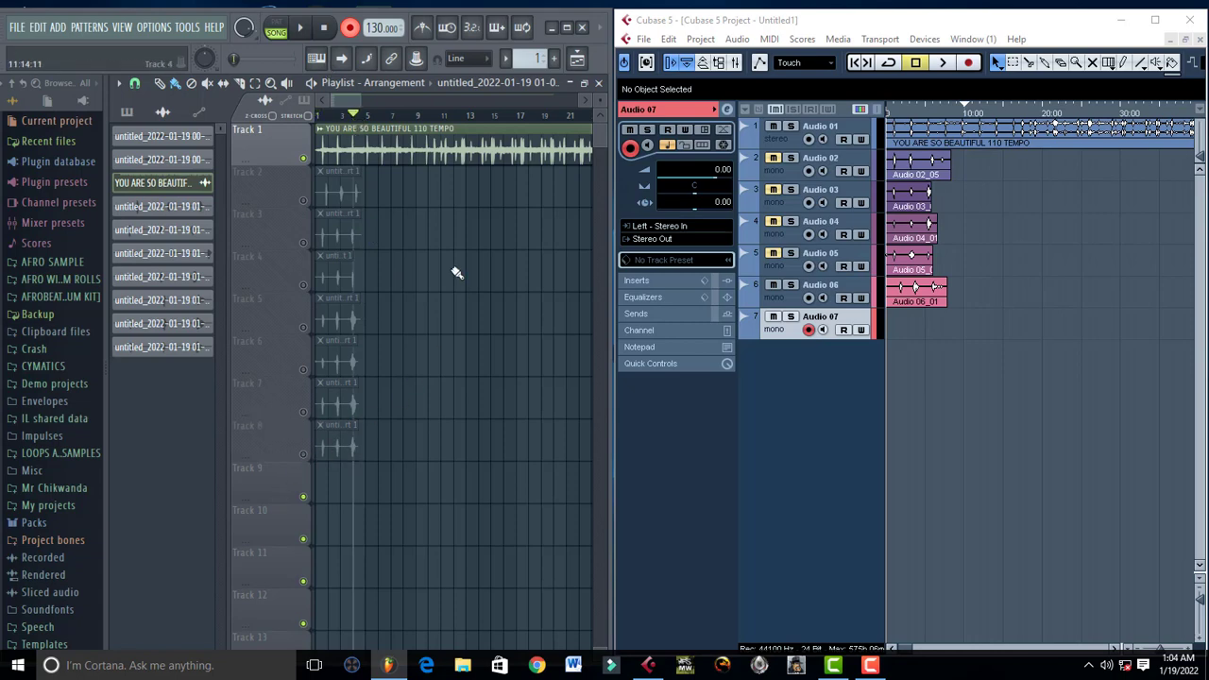
pyautogui.press('space')
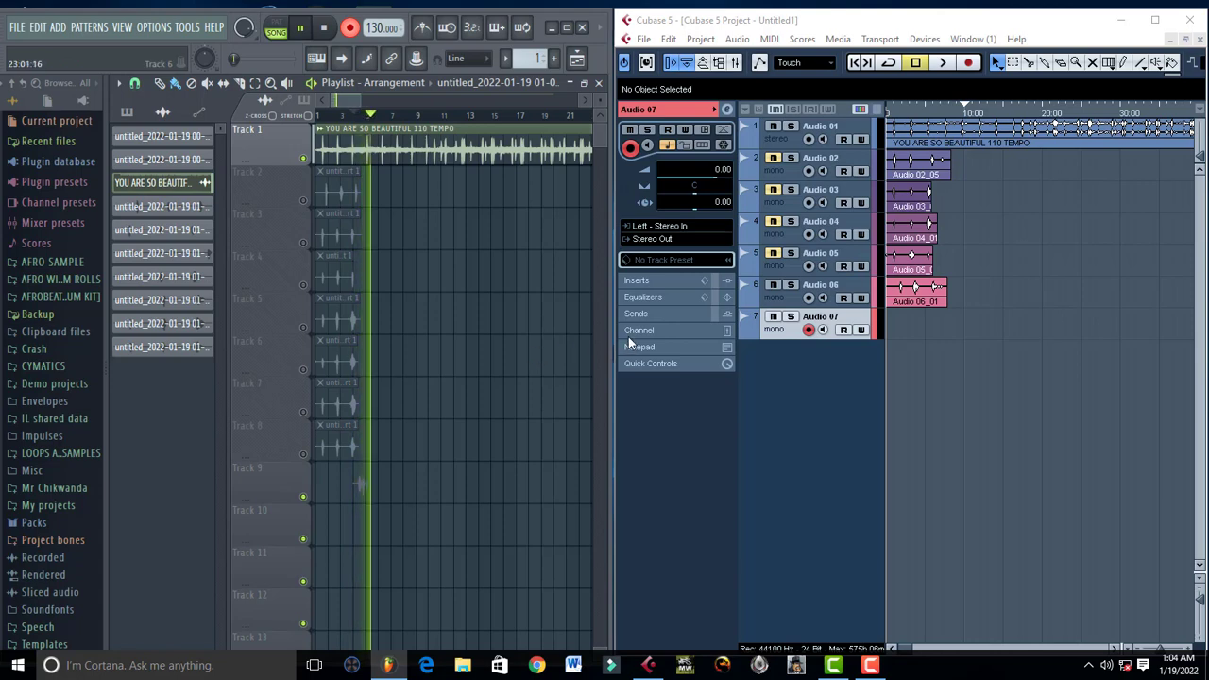
pyautogui.press('space')
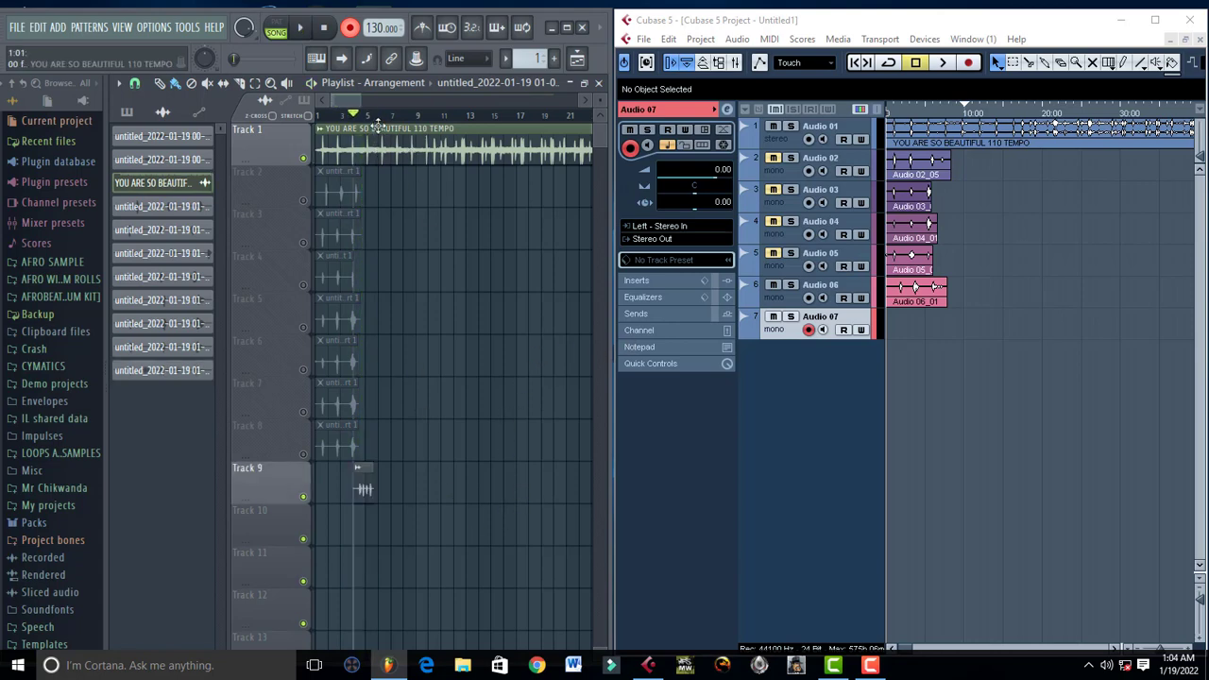
pyautogui.press('space')
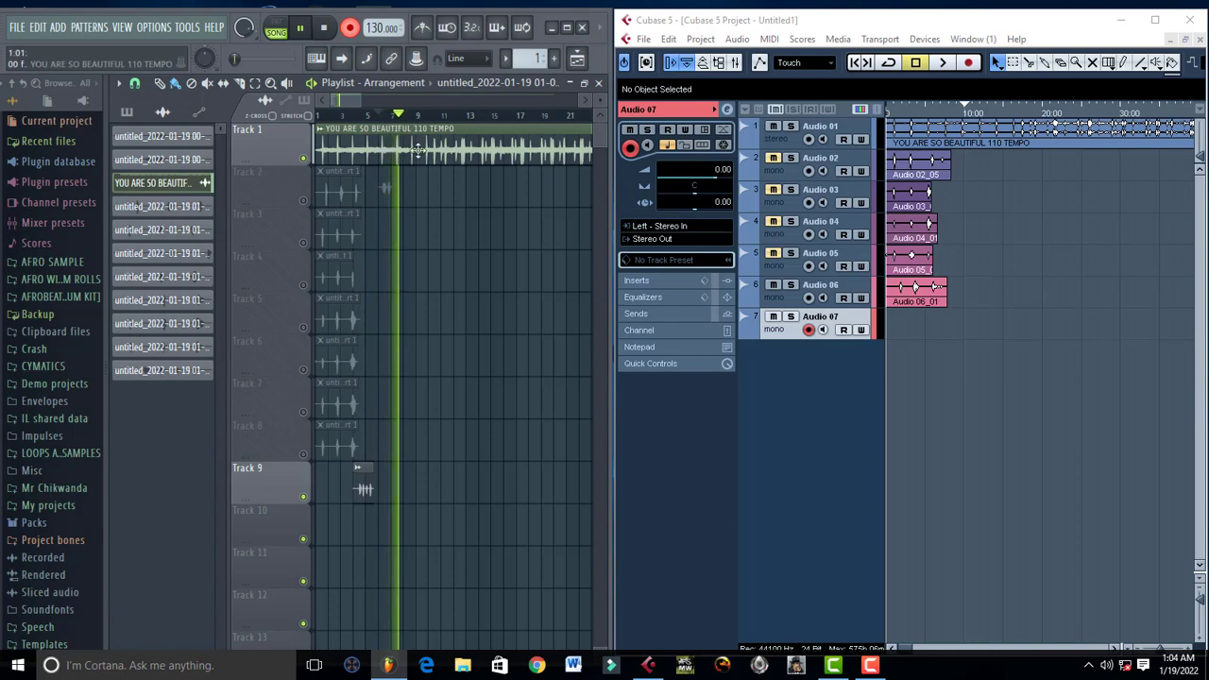
pyautogui.press('space')
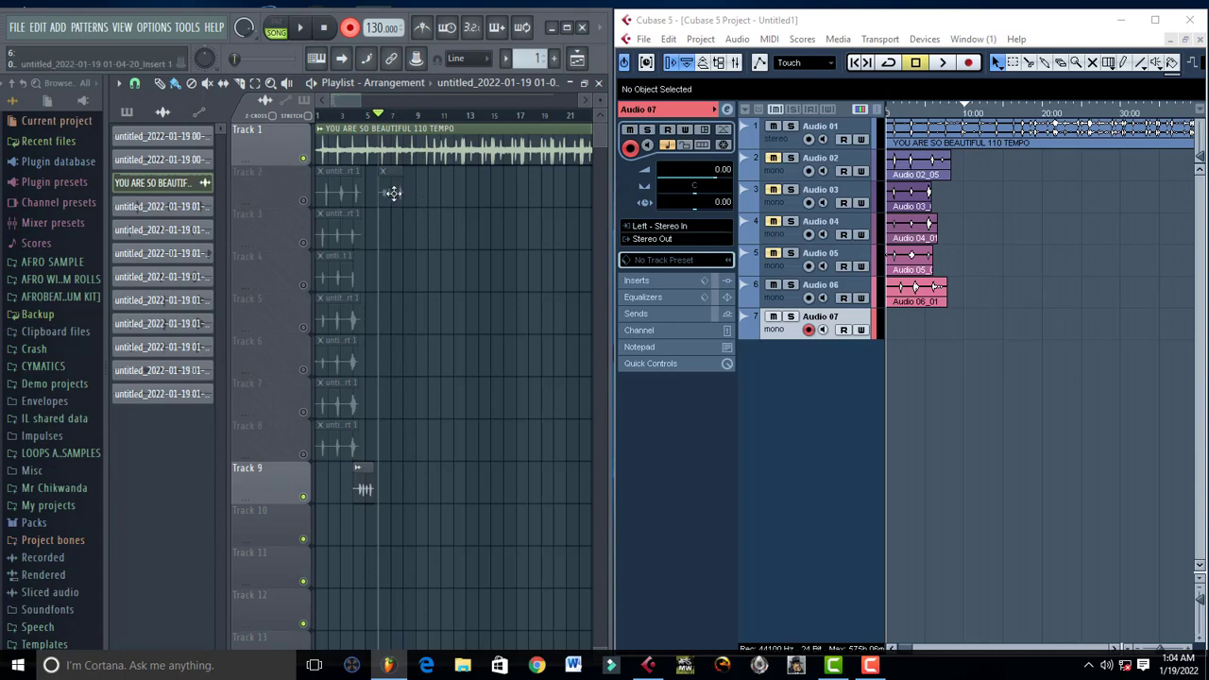
pyautogui.moveTo(393, 193); pyautogui.dragTo(383, 536)
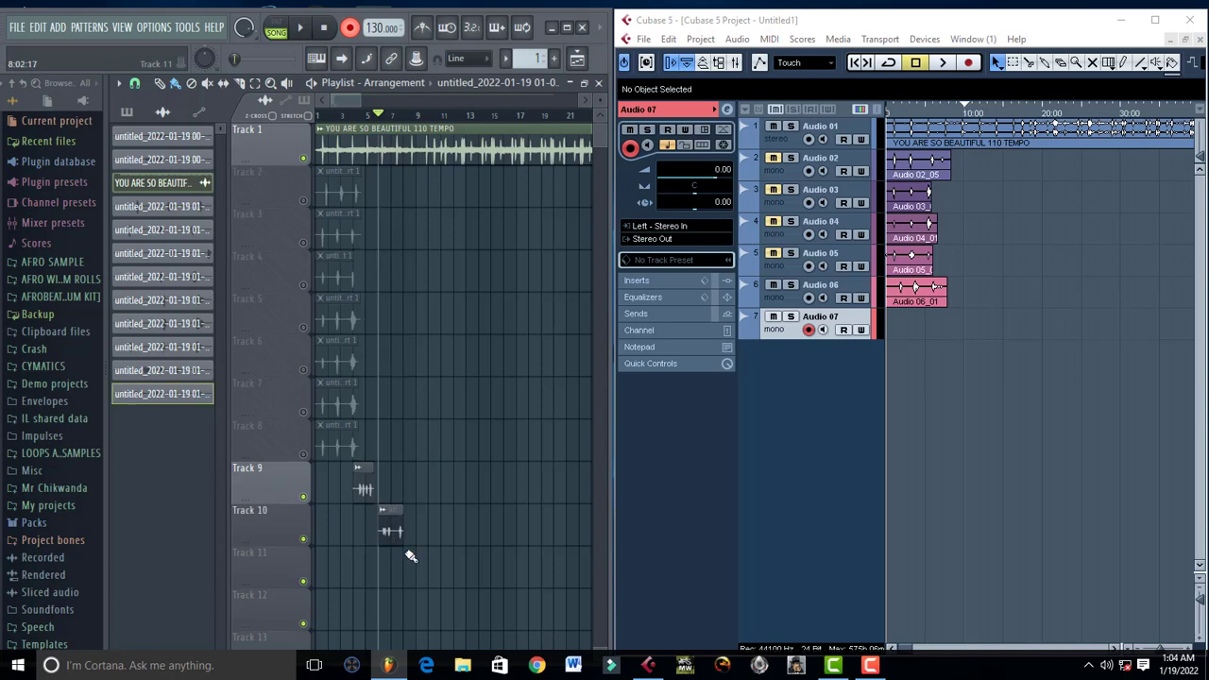
pyautogui.click(705, 387)
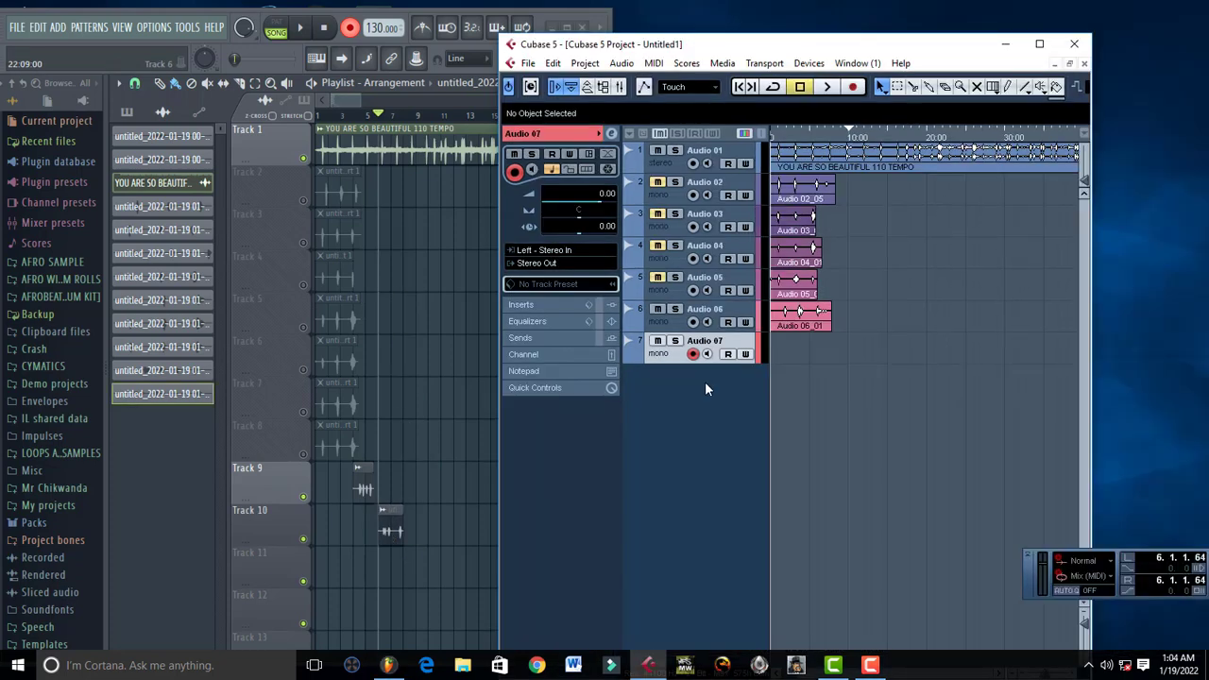
# Bring the FL Studio 20 playlist window back to the front over Cubase.
pyautogui.click(351, 28)
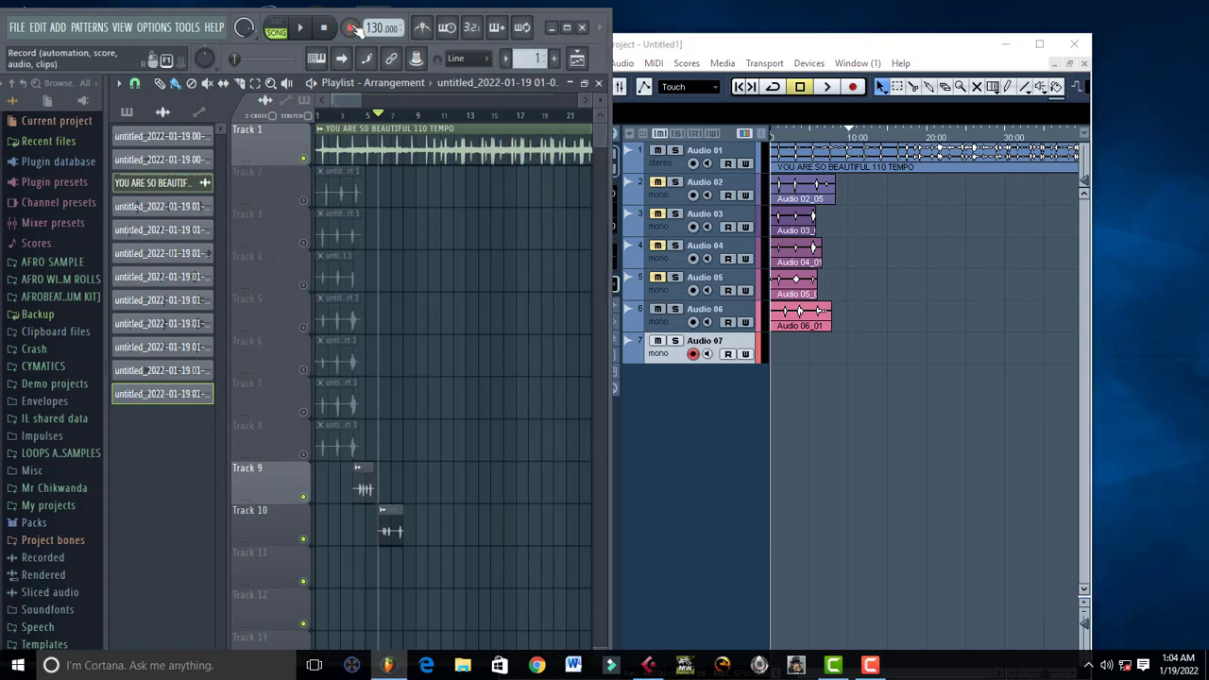